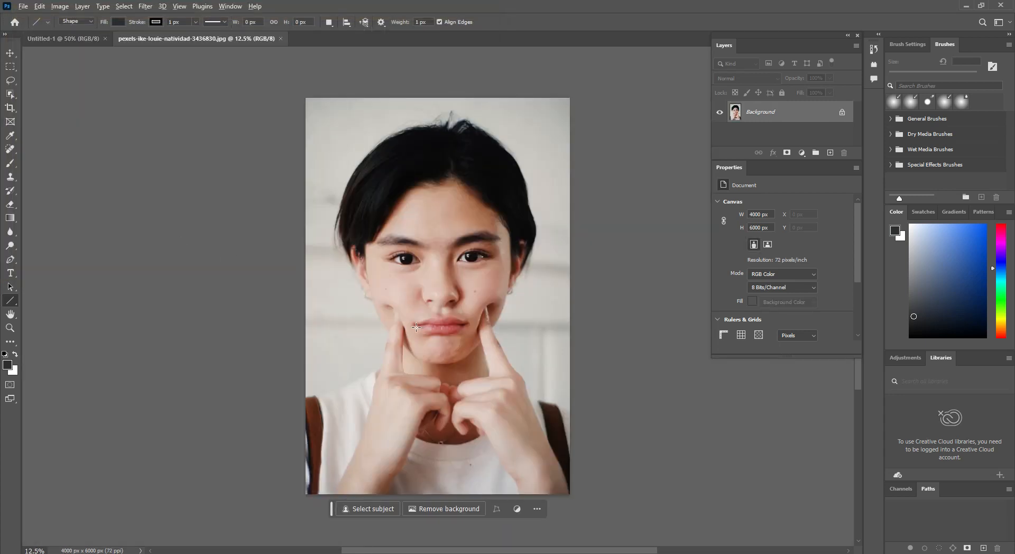
Step: Unlock the portrait's Background layer and duplicate the resulting layer
scroll(416, 327, "up", 5)
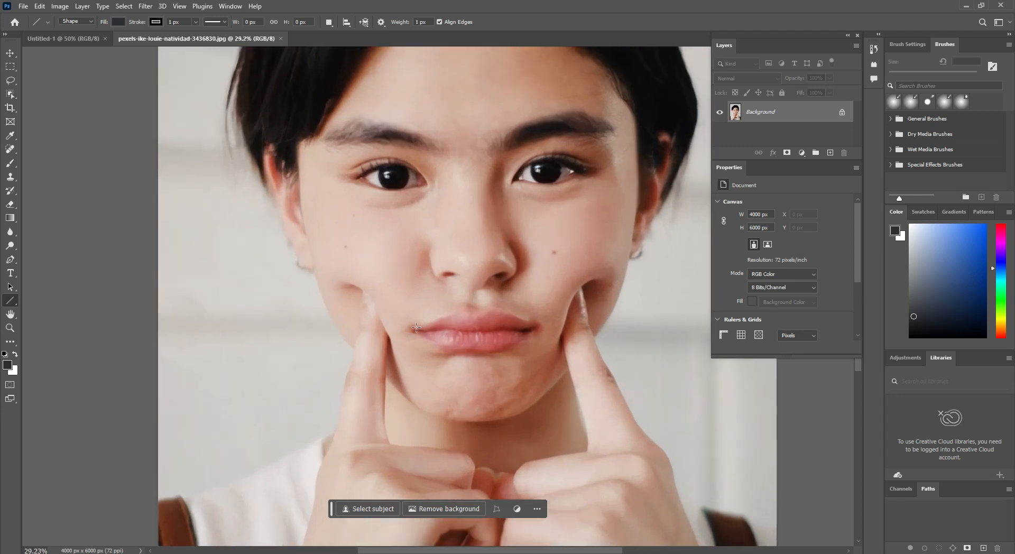
scroll(416, 328, "down", 1)
left_click(10, 54)
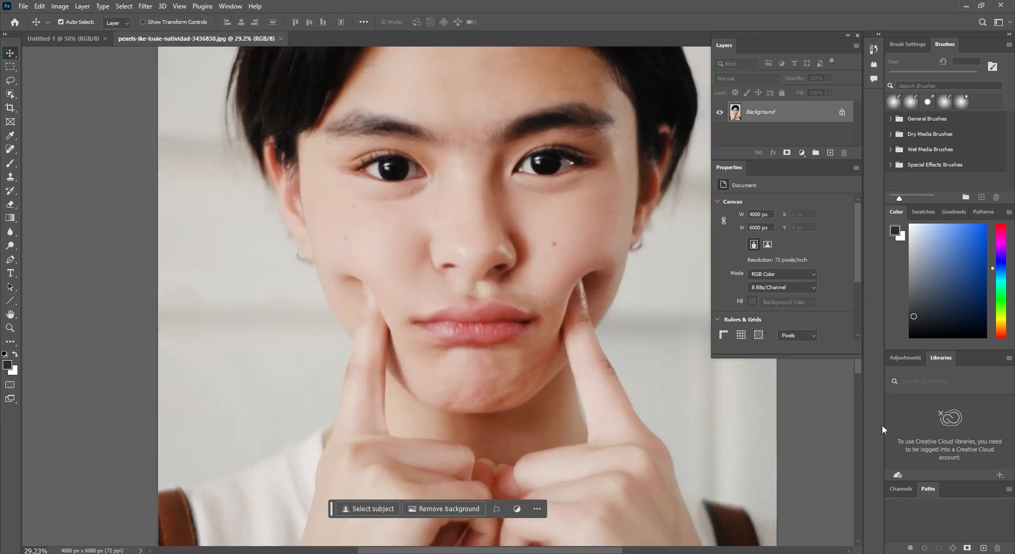
left_click_drag(506, 317, 481, 348)
scroll(481, 348, "up", 5)
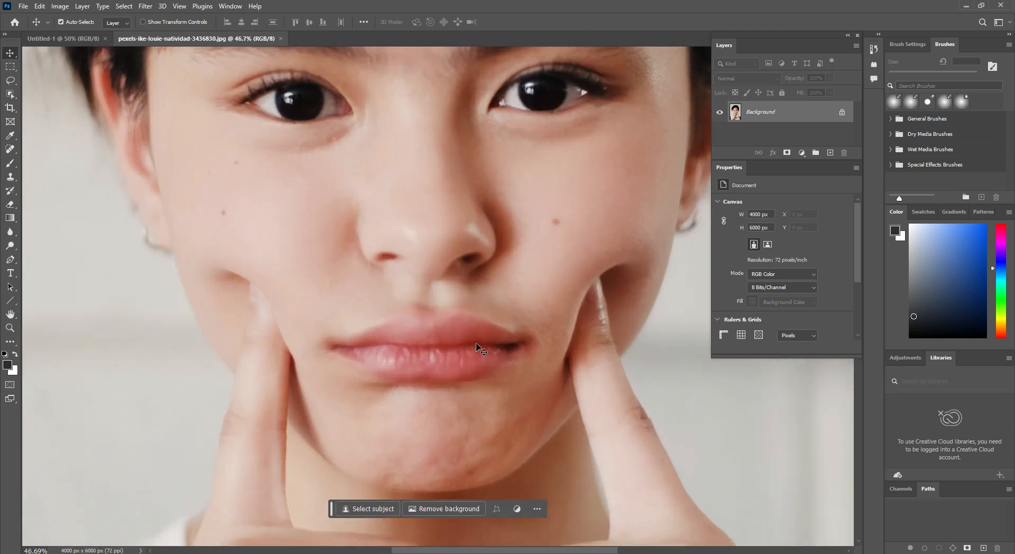
scroll(482, 348, "down", 1)
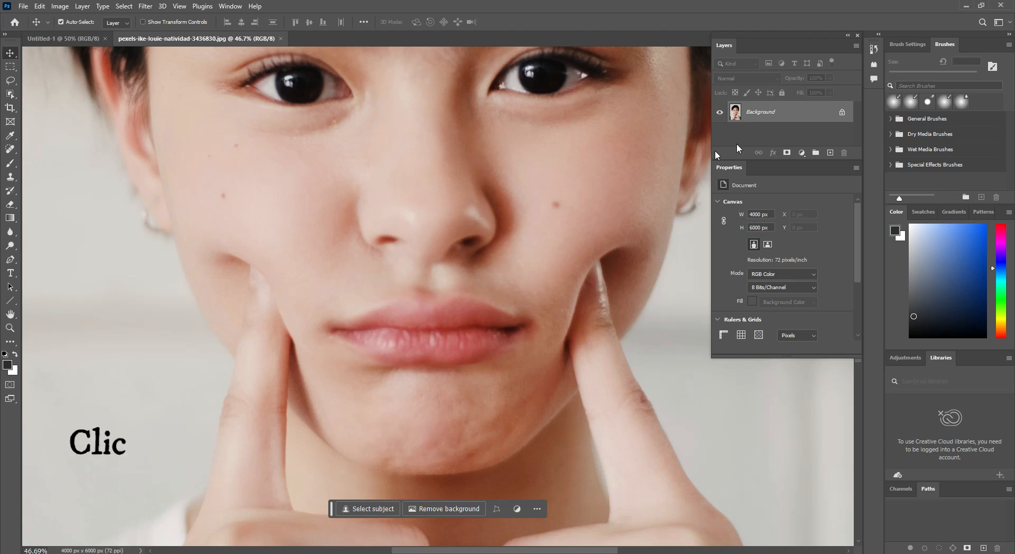
left_click(842, 113)
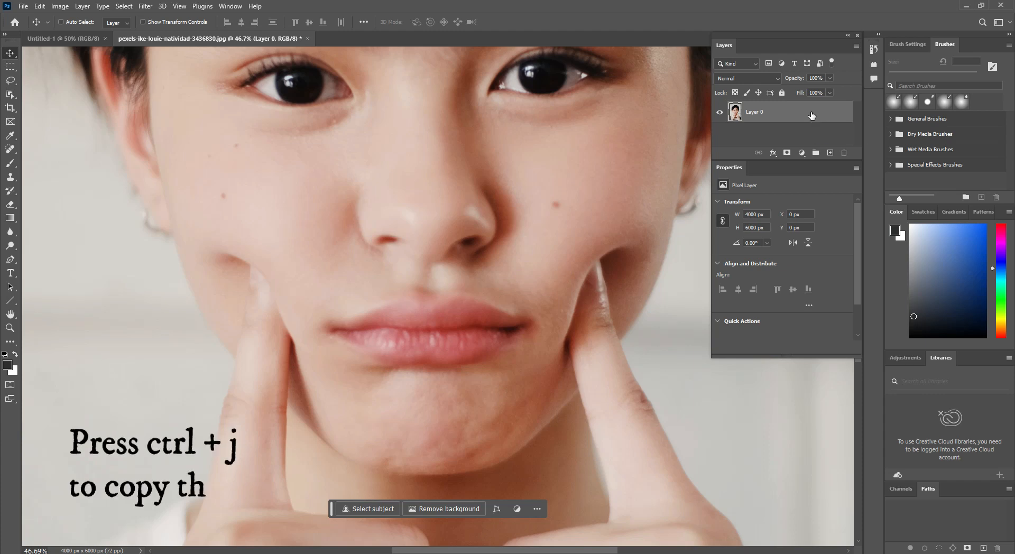
key("ctrl+j")
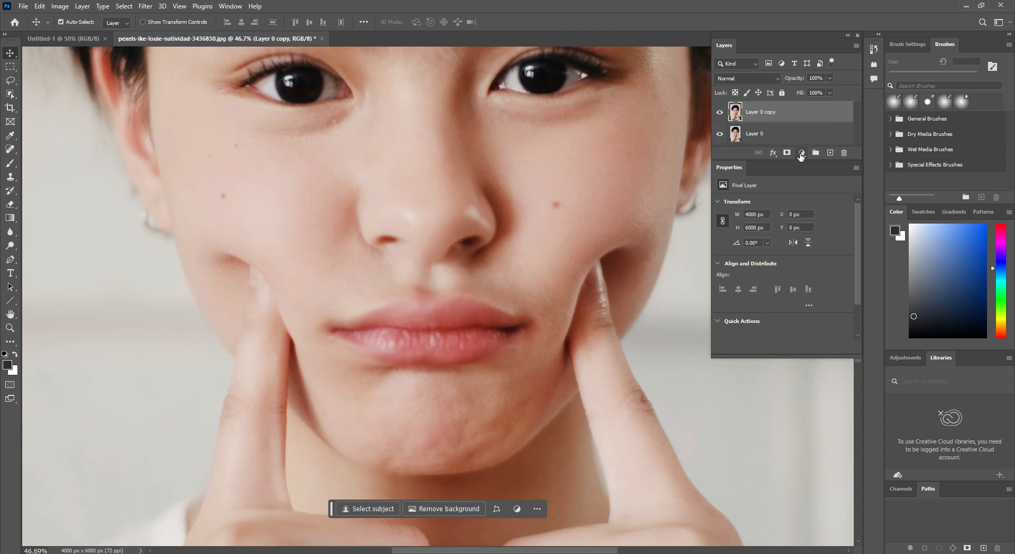
Step: Add a Solid Color fill layer above the duplicated portrait using the dark red #6f0e22
left_click(802, 152)
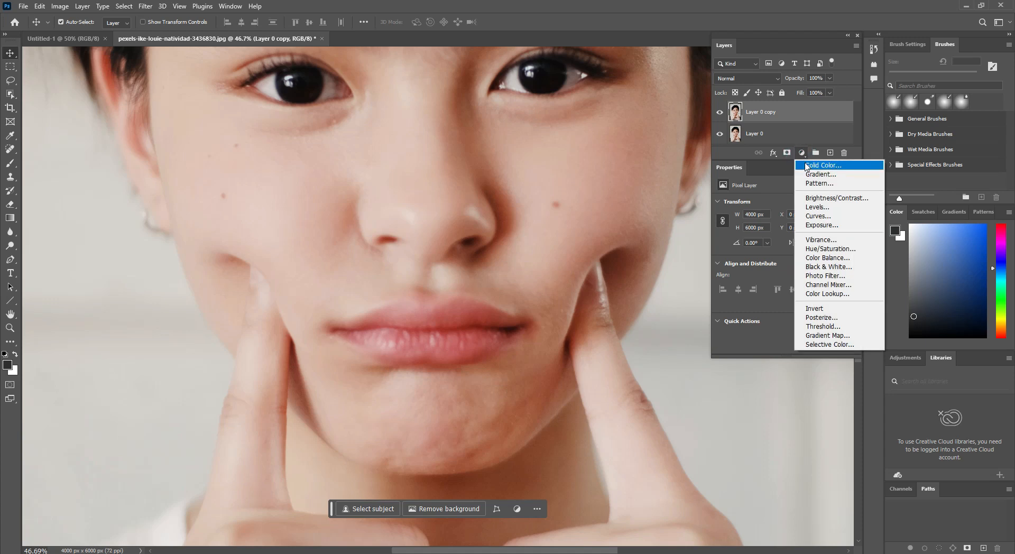
left_click(806, 166)
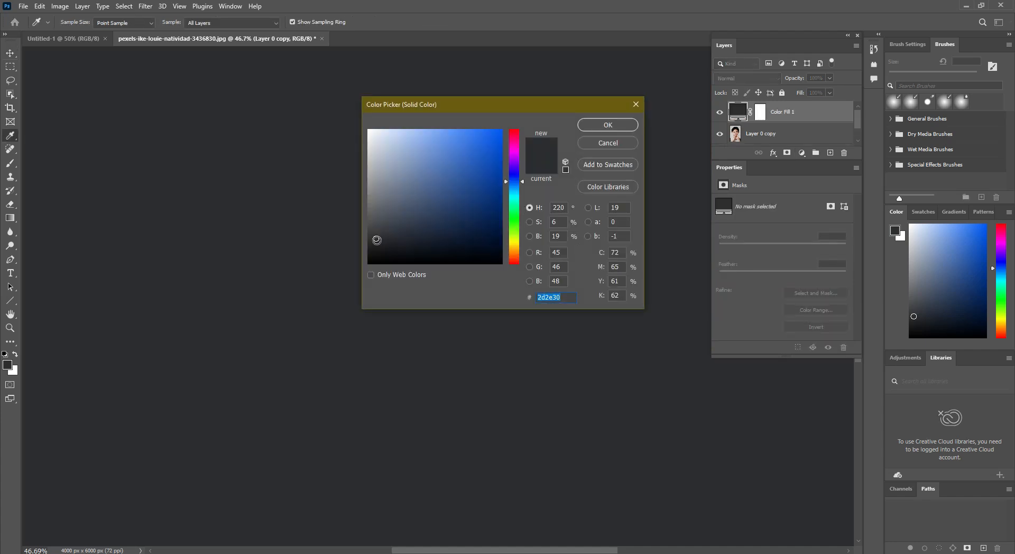
left_click(375, 239)
left_click(422, 191)
left_click_drag(527, 157, 517, 160)
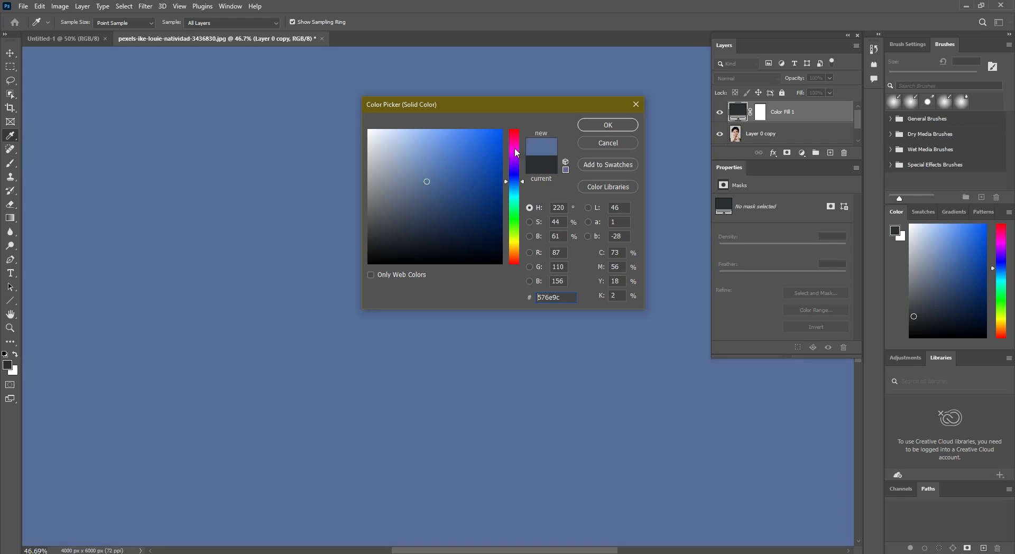
left_click(516, 148)
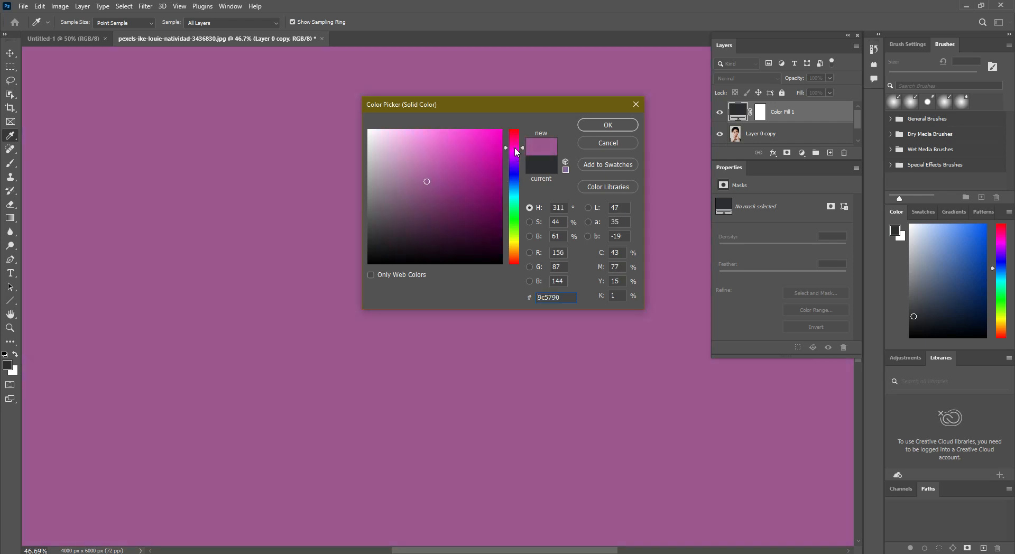
left_click_drag(515, 149, 517, 136)
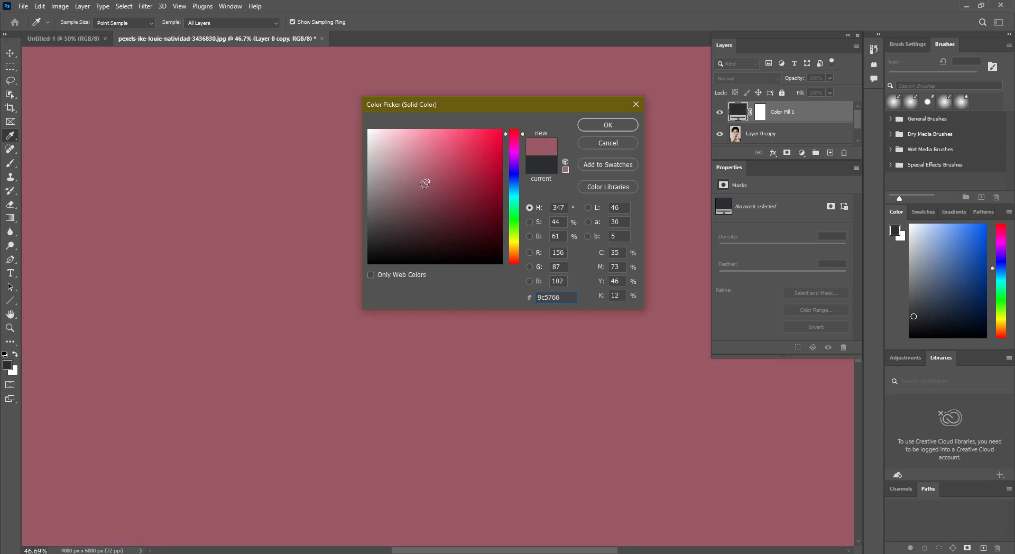
left_click_drag(469, 192, 483, 198)
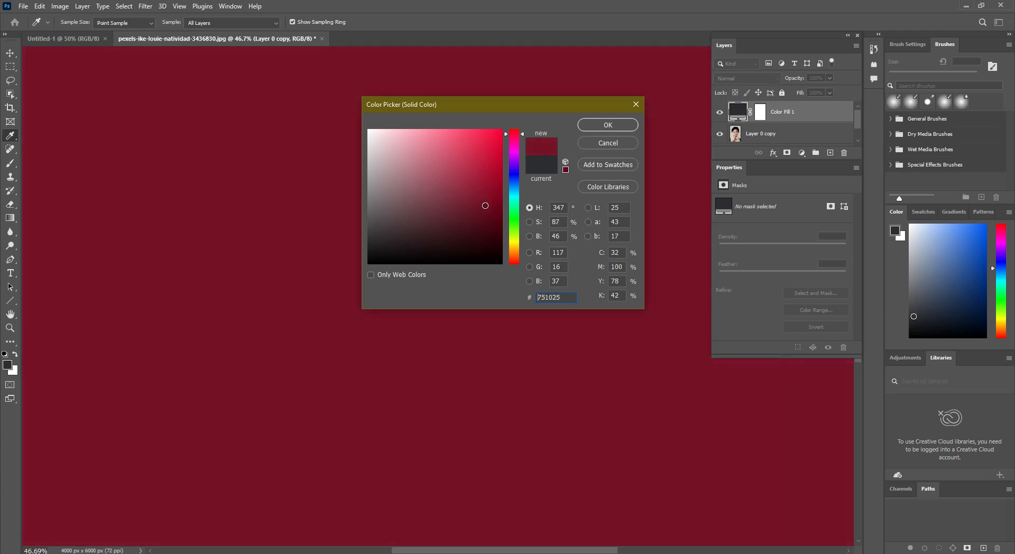
left_click(591, 127)
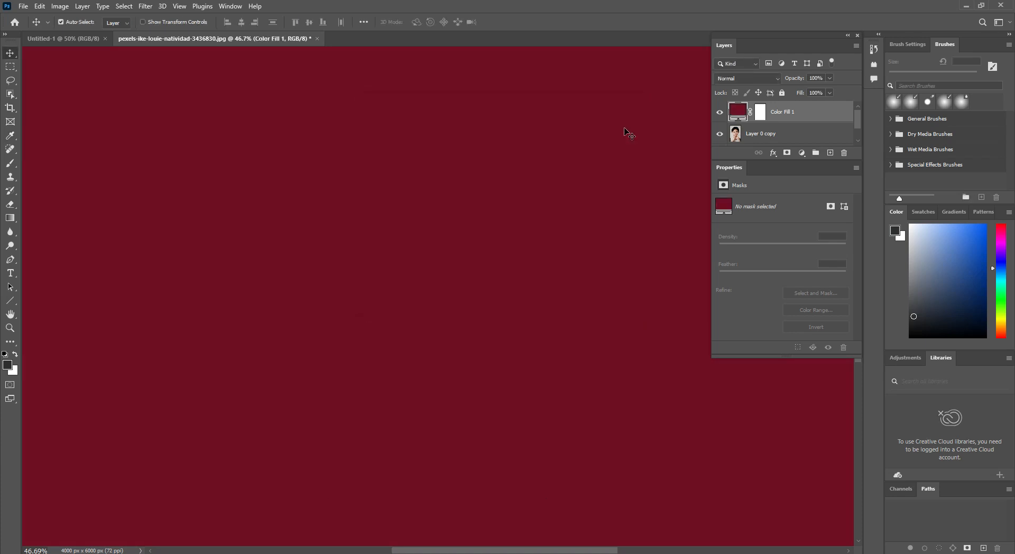
Step: Invert the color fill layer's mask and brush white over part of the lips with a 125 px brush
left_click(761, 115)
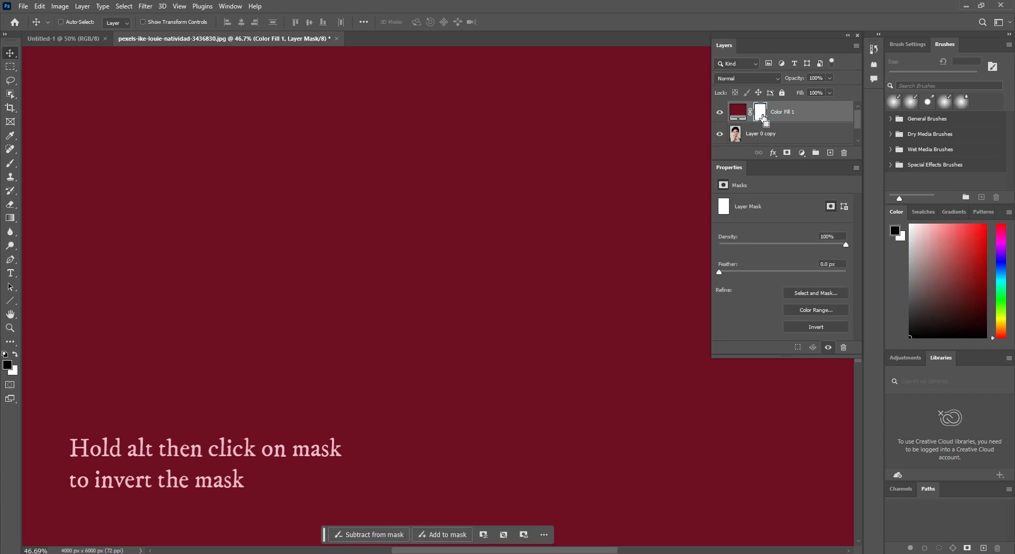
key("ctrl+i")
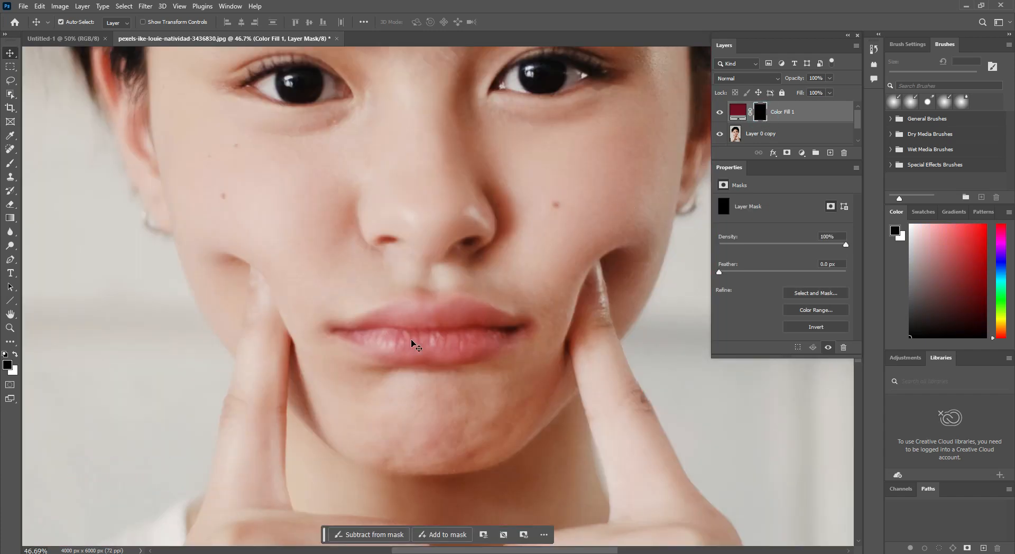
left_click(10, 163)
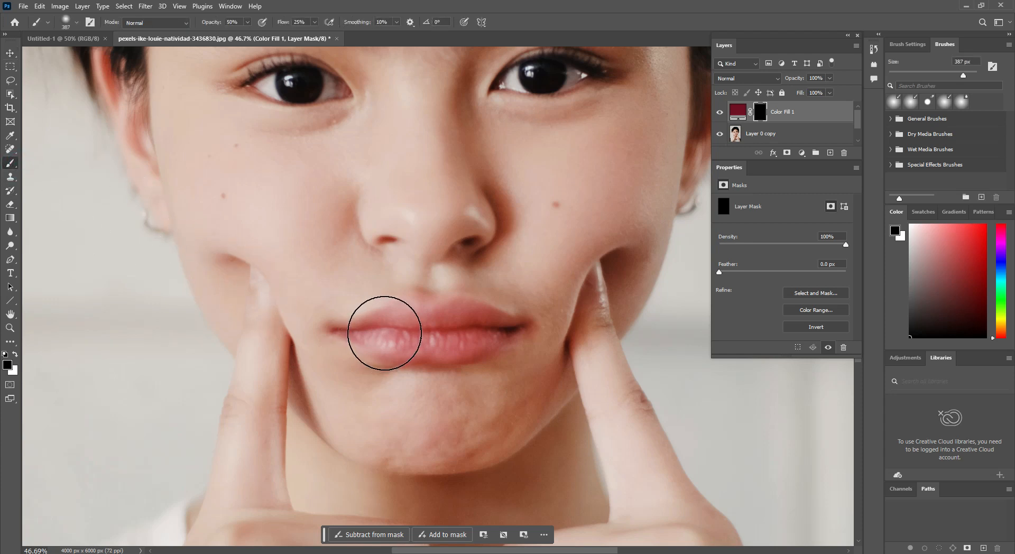
key("bracketleft")
key("bracketleft")
key("bracketleft")
key("bracketleft")
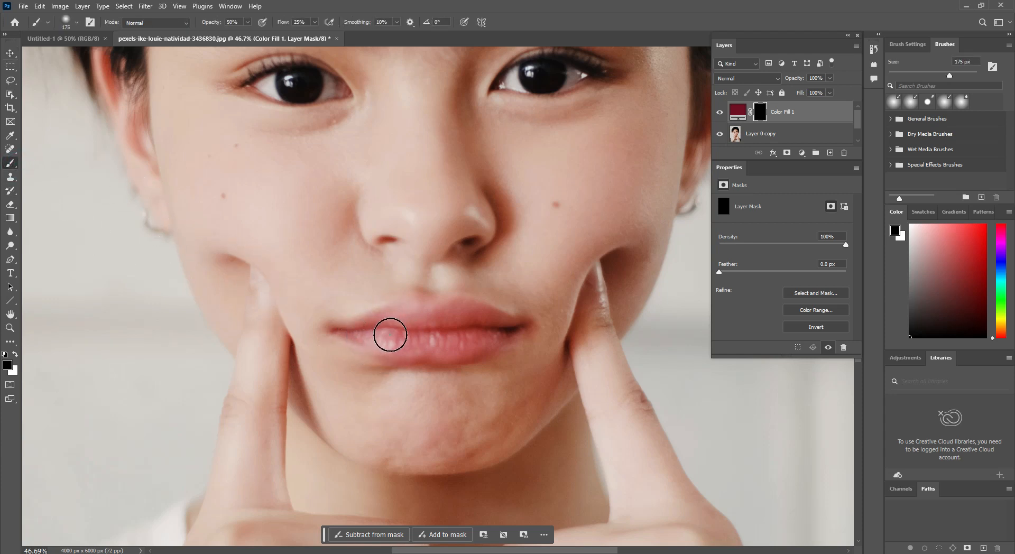
key("bracketleft")
key("bracketleft")
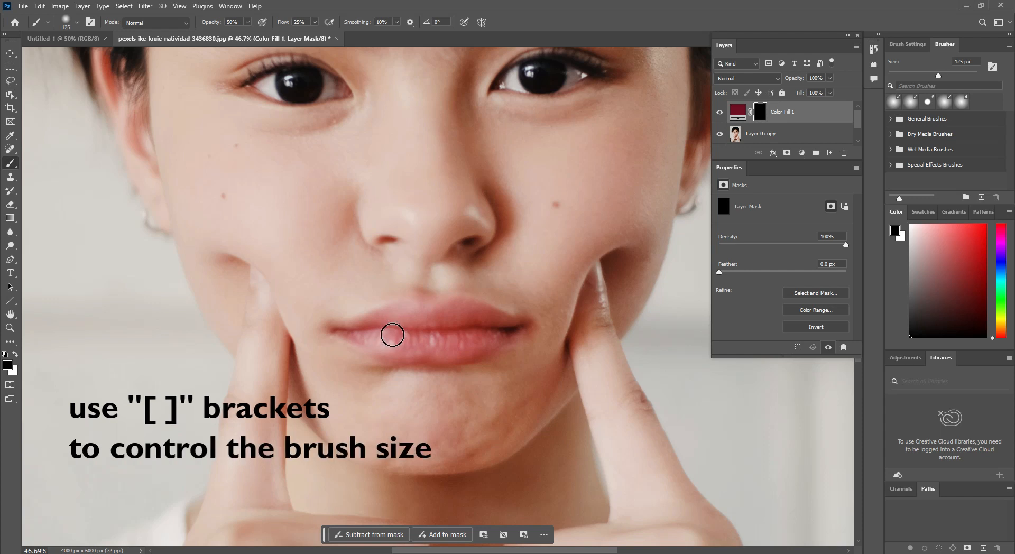
left_click(16, 353)
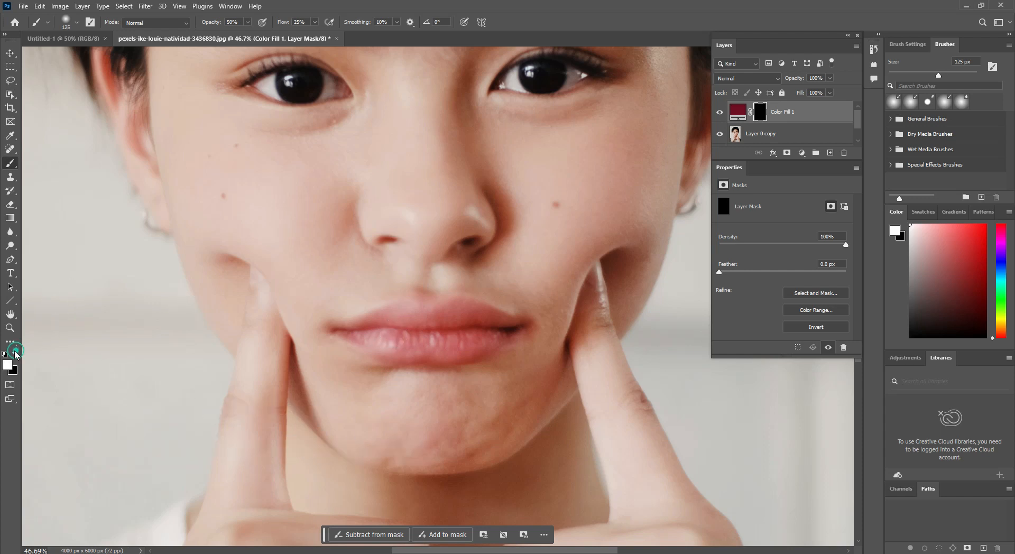
mouse_move(379, 341)
left_mouse_down()
mouse_move(468, 328)
mouse_move(427, 328)
left_mouse_up()
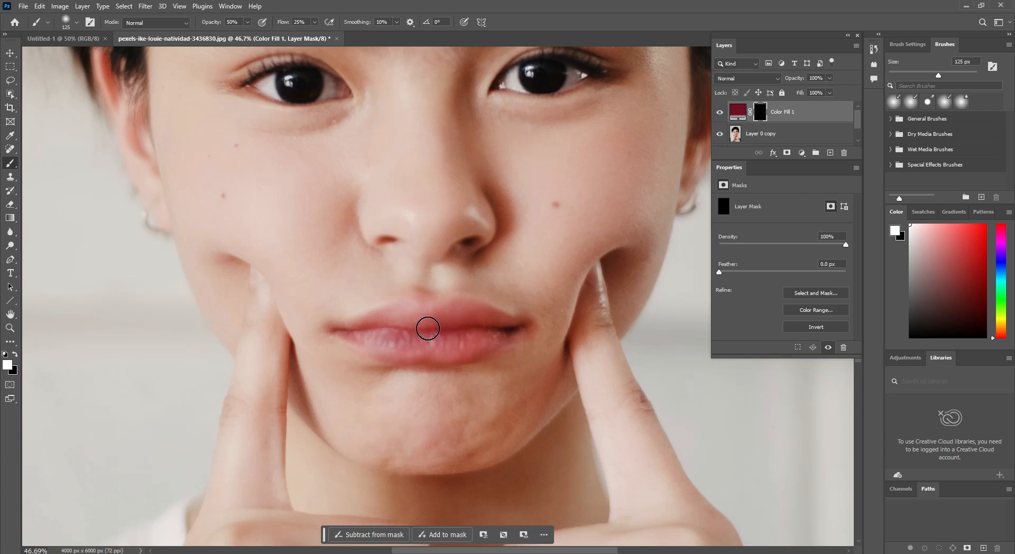
Step: Set both the brush flow and the brush opacity to 100%
left_click(315, 22)
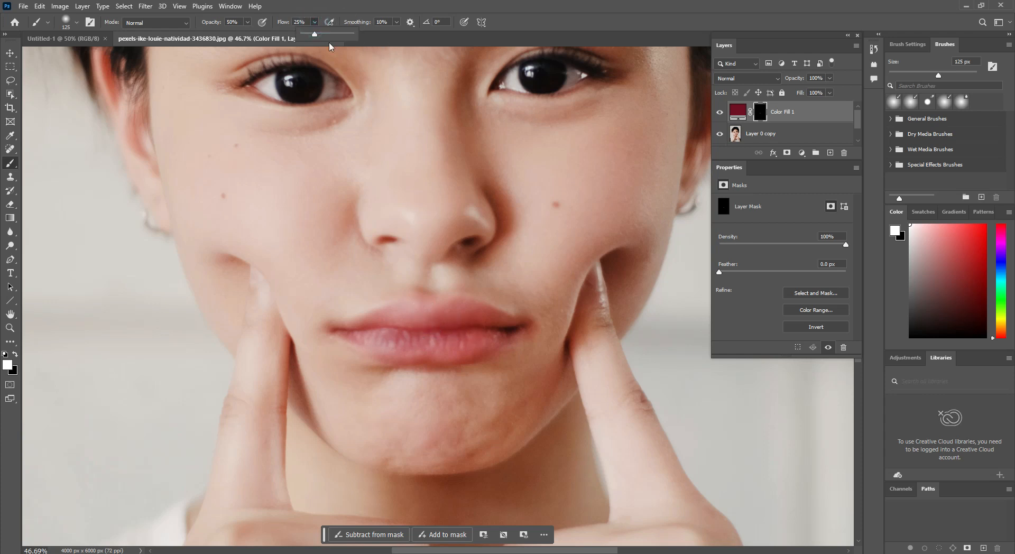
left_click_drag(329, 36, 370, 40)
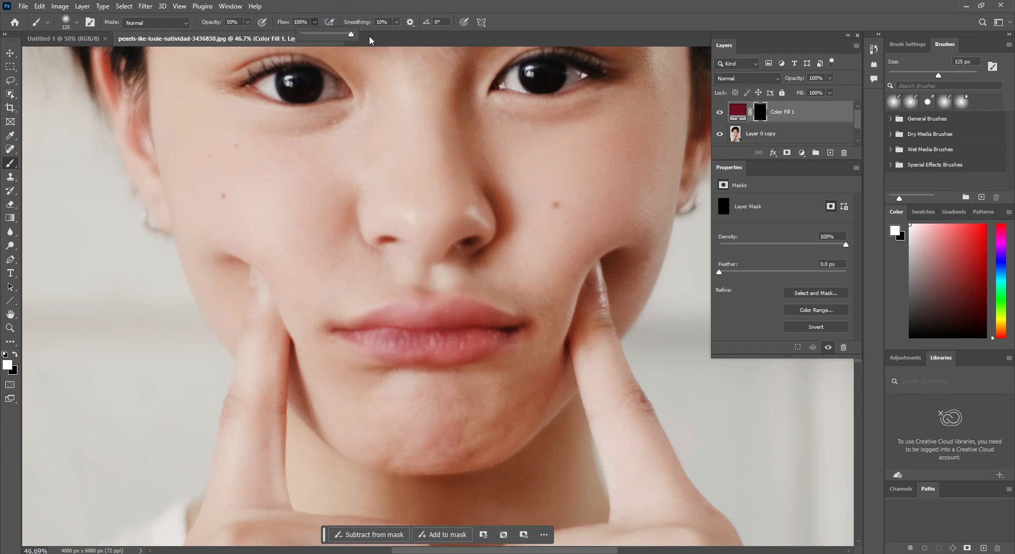
left_click(246, 23)
left_click_drag(246, 34, 275, 34)
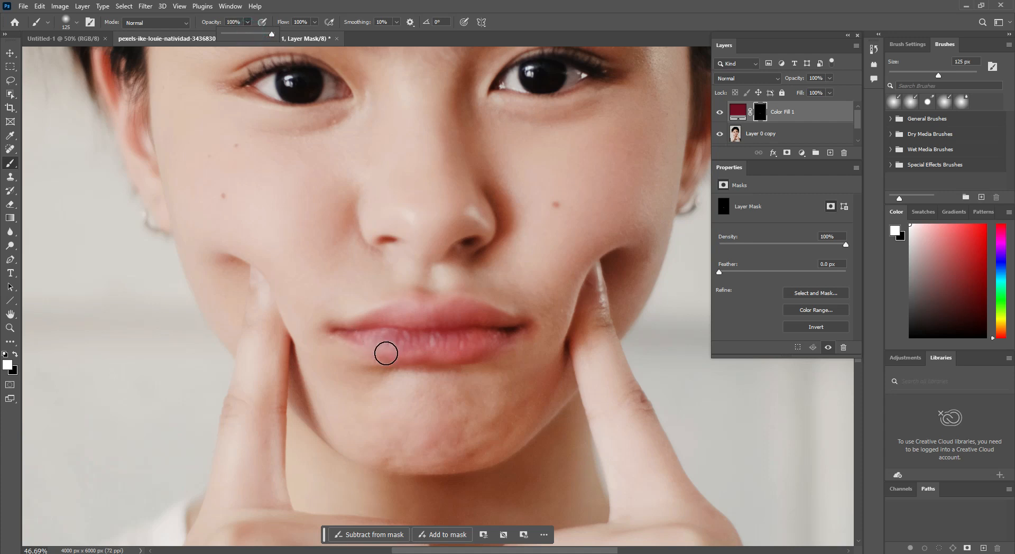
Step: Set the brush size to 150 px and paint white on the mask over the left half of the upper lip
key("]")
key("]")
key("]")
key("]")
key("]")
key("]")
key("]")
key("]")
key("]")
key("]")
key("]")
key("]")
key("]")
key("]")
key("]")
scroll(386, 353, "up", 1)
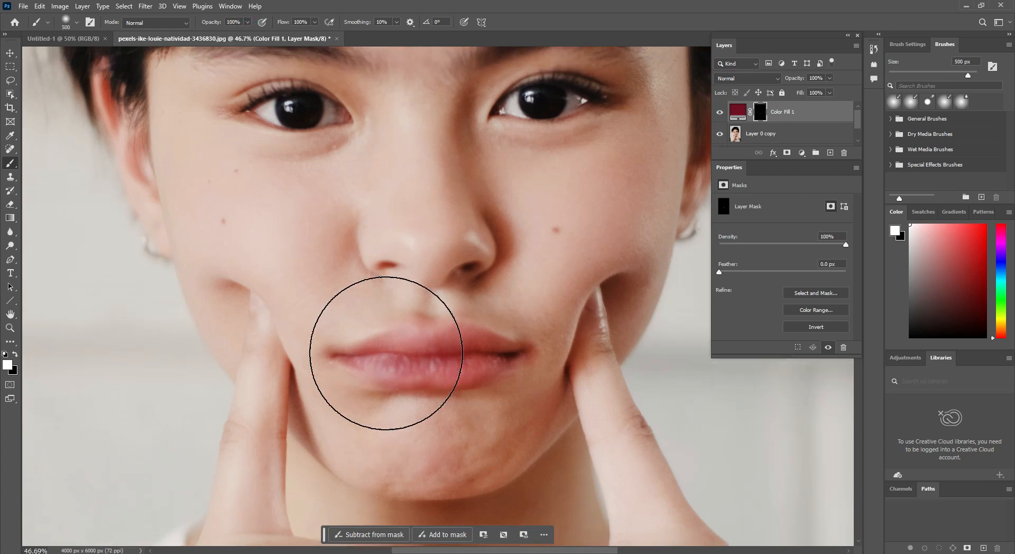
key("[")
key("[")
key("[")
key("[")
key("[")
key("[")
key("[")
key("[")
key("[")
key("[")
key("[")
key("[")
key("[")
key("[")
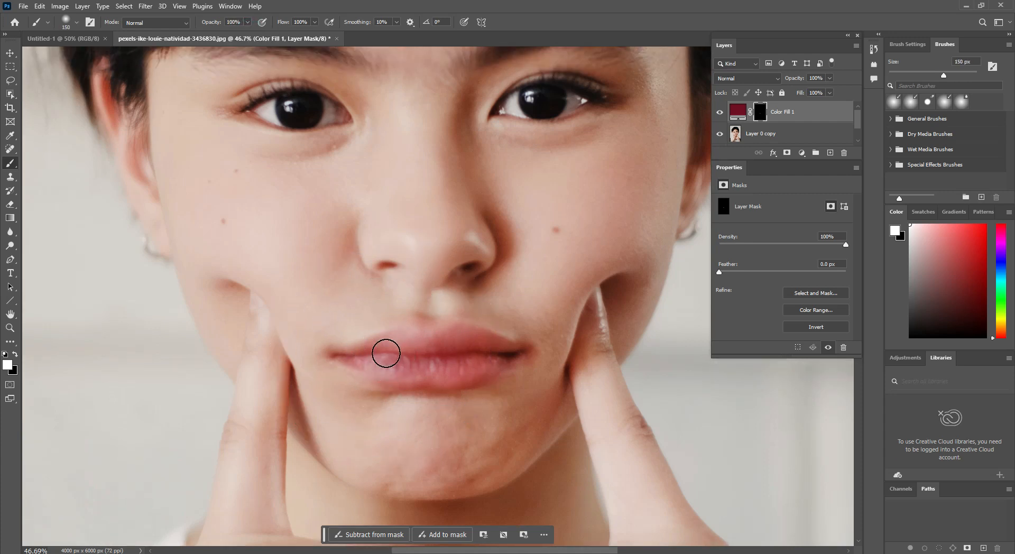
scroll(386, 354, "up", 2)
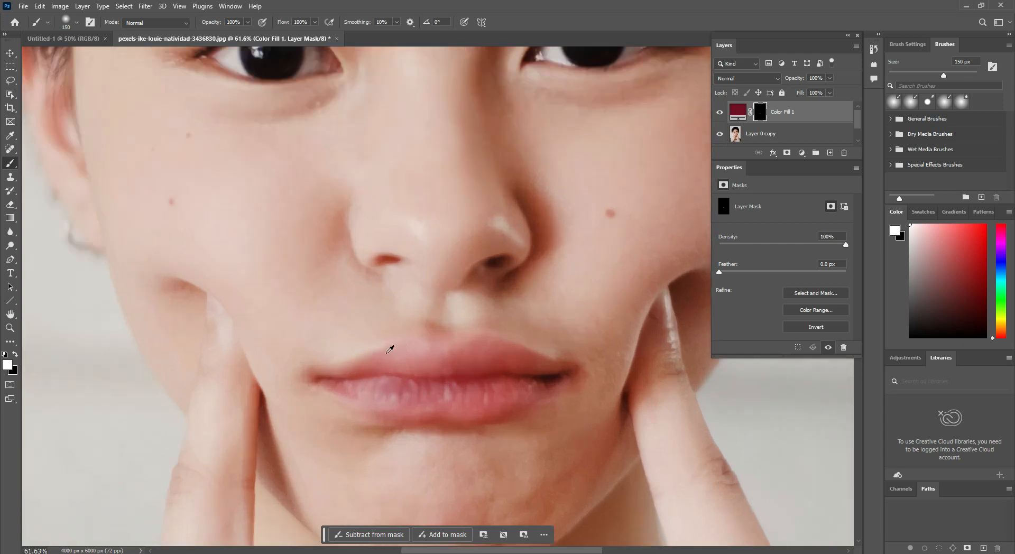
scroll(389, 349, "up", 3)
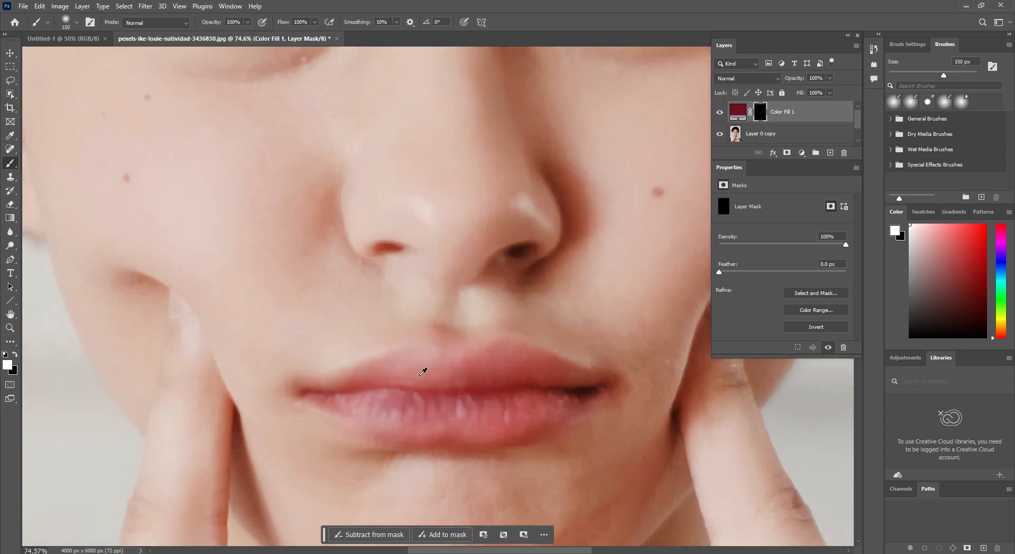
scroll(420, 375, "up", 3)
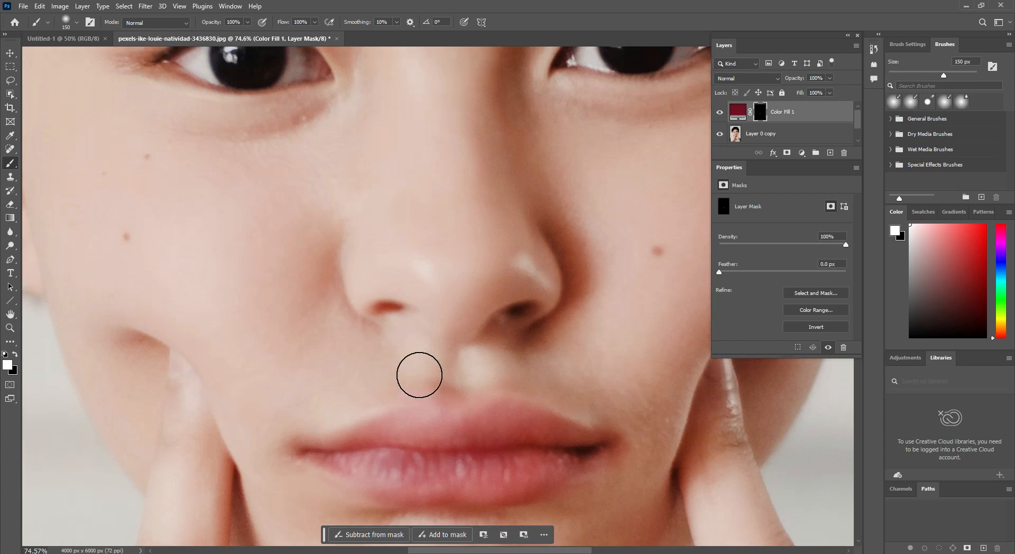
scroll(419, 375, "down", 2)
scroll(419, 374, "down", 2)
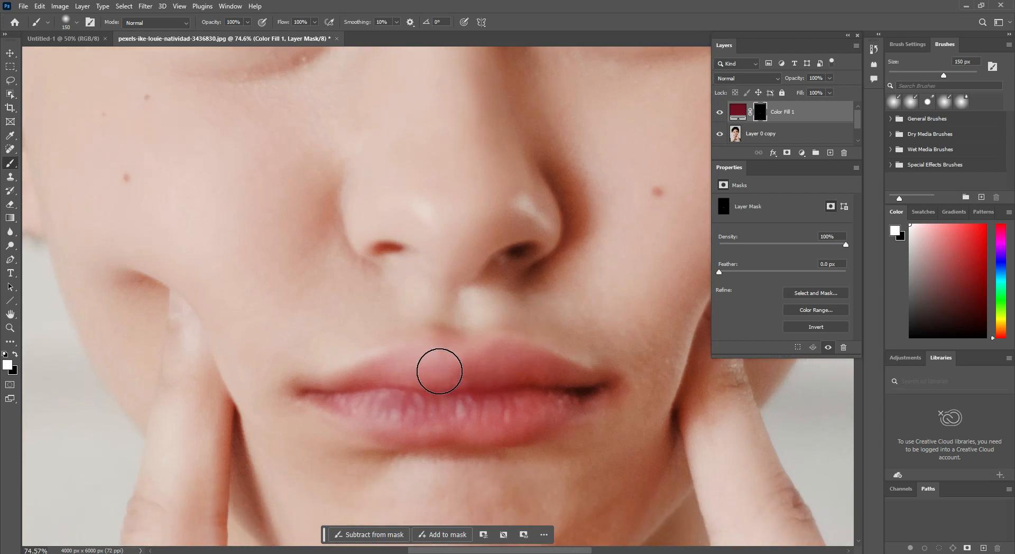
left_click(438, 372)
left_click_drag(437, 373, 392, 373)
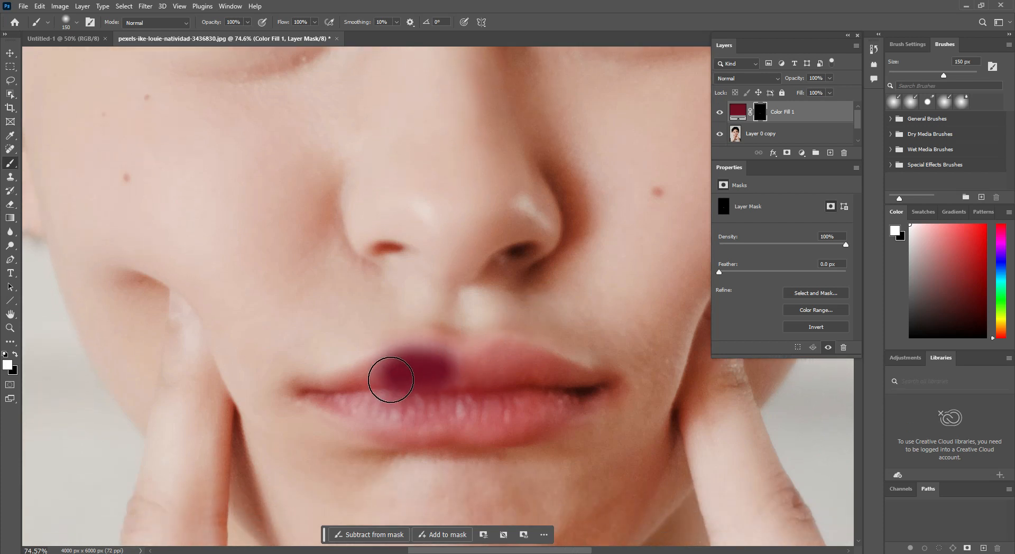
Step: Set the fill layer's blend mode to Multiply and paint the rest of the lips on its mask, reducing the brush to 30 px
left_click(746, 78)
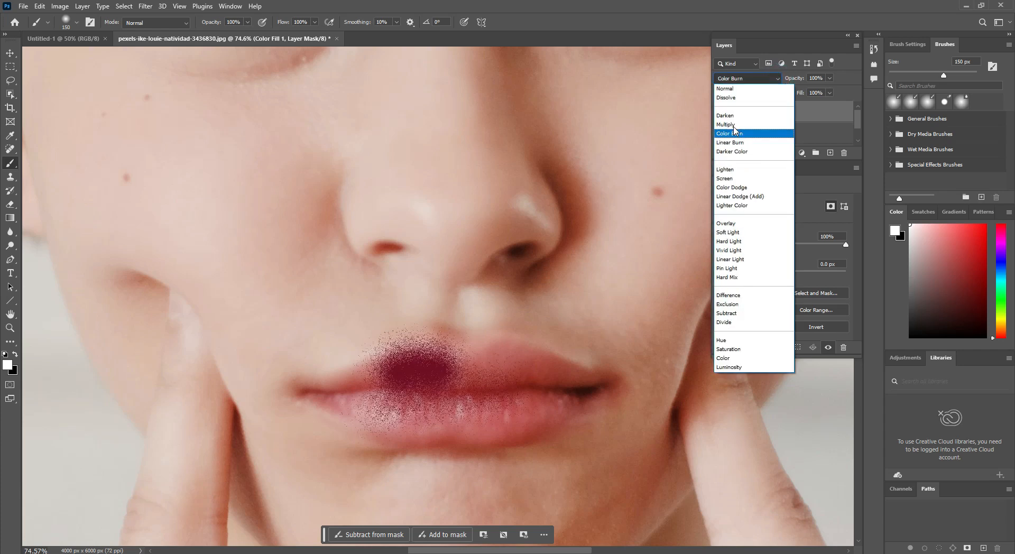
left_click(733, 124)
mouse_move(446, 351)
left_mouse_down()
mouse_move(486, 377)
mouse_move(511, 365)
mouse_move(552, 383)
mouse_move(546, 393)
mouse_move(582, 382)
mouse_move(498, 358)
mouse_move(440, 373)
mouse_move(448, 387)
mouse_move(438, 389)
mouse_move(465, 374)
mouse_move(422, 353)
mouse_move(321, 394)
mouse_move(443, 385)
mouse_move(376, 388)
mouse_move(479, 403)
mouse_move(565, 394)
mouse_move(438, 412)
mouse_move(354, 404)
mouse_move(491, 415)
mouse_move(579, 393)
mouse_move(514, 422)
mouse_move(469, 422)
mouse_move(372, 416)
mouse_move(315, 398)
mouse_move(394, 425)
mouse_move(507, 422)
mouse_move(566, 400)
mouse_move(525, 424)
mouse_move(482, 428)
mouse_move(370, 418)
mouse_move(392, 398)
mouse_move(584, 385)
left_mouse_up()
key("bracketleft")
key("bracketleft")
key("bracketleft")
key("bracketleft")
key("bracketleft")
key("bracketleft")
key("bracketleft")
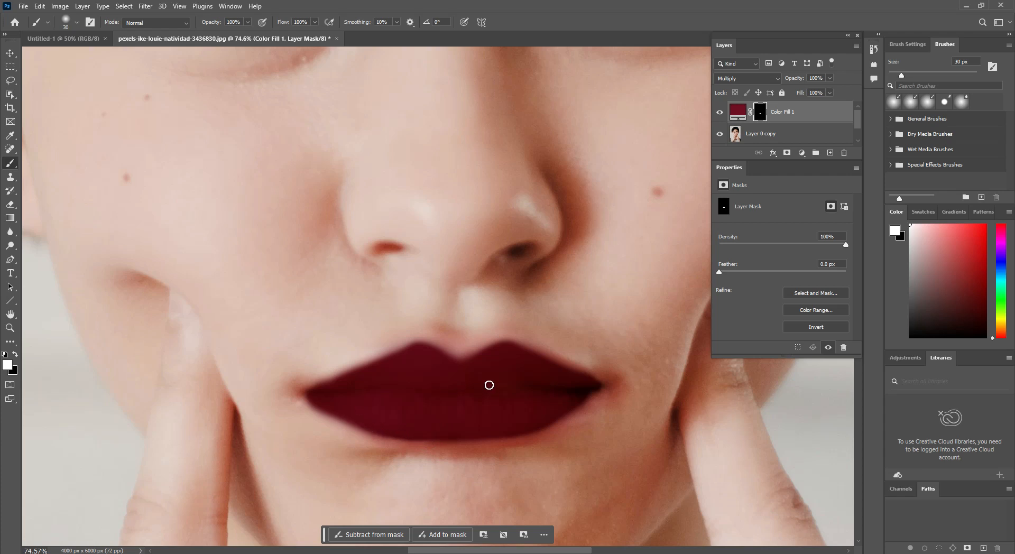
Step: Clean up the color along the lip edges by painting black on the mask, enlarging the brush from 30 to 60 px
scroll(489, 385, "down", 5)
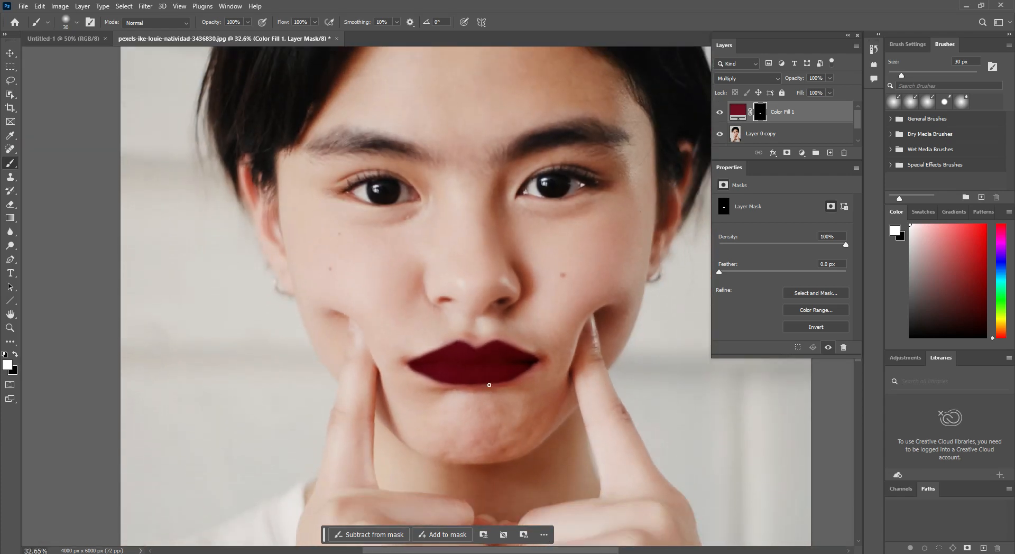
key("x")
scroll(489, 385, "up", 6)
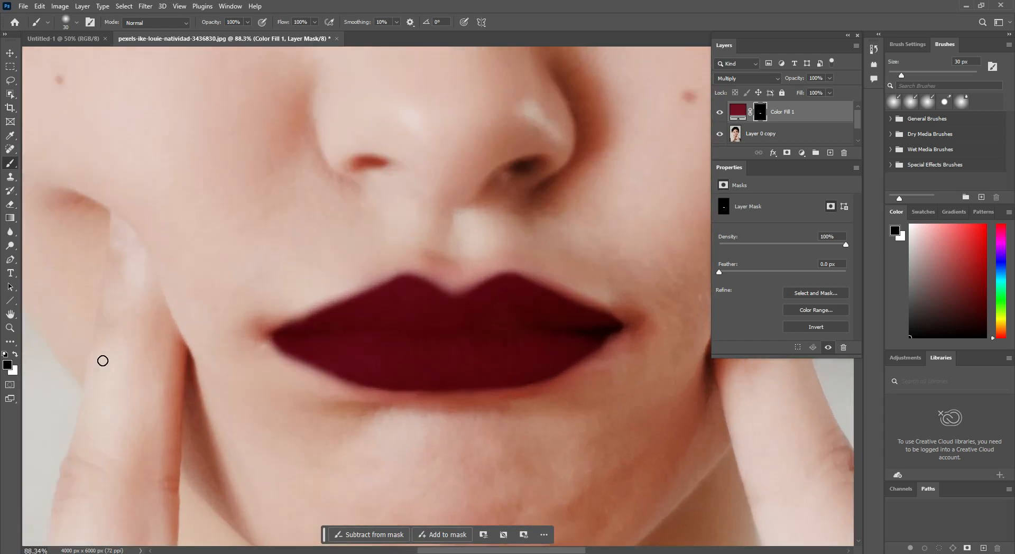
left_click(16, 354)
left_click(15, 354)
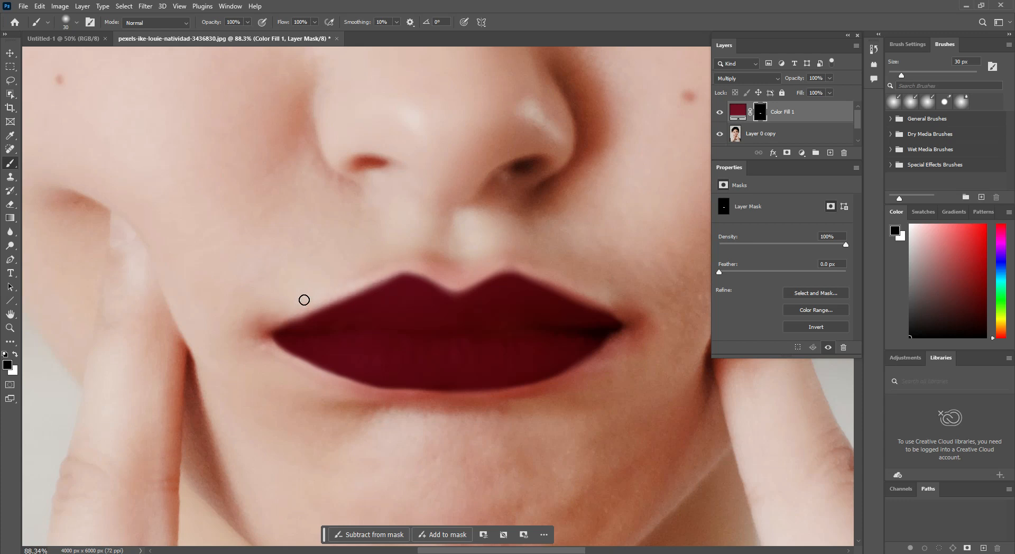
key("bracketright")
key("bracketright")
key("bracketright")
mouse_move(403, 404)
left_mouse_down()
mouse_move(511, 406)
mouse_move(557, 393)
mouse_move(622, 341)
mouse_move(633, 323)
mouse_move(612, 318)
mouse_move(607, 295)
mouse_move(628, 311)
left_mouse_up()
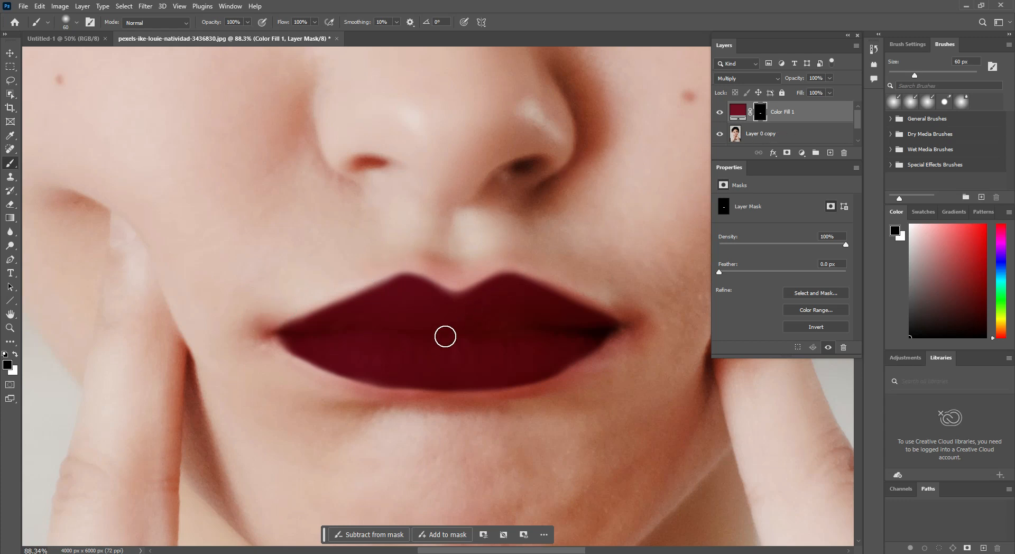
Step: In the Color Fill 1 layer's blending options, split the white Blend If sliders to 136/255 for Current Layer and 113/255 for Underlying Layer
scroll(448, 329, "down", 1)
scroll(451, 325, "down", 5)
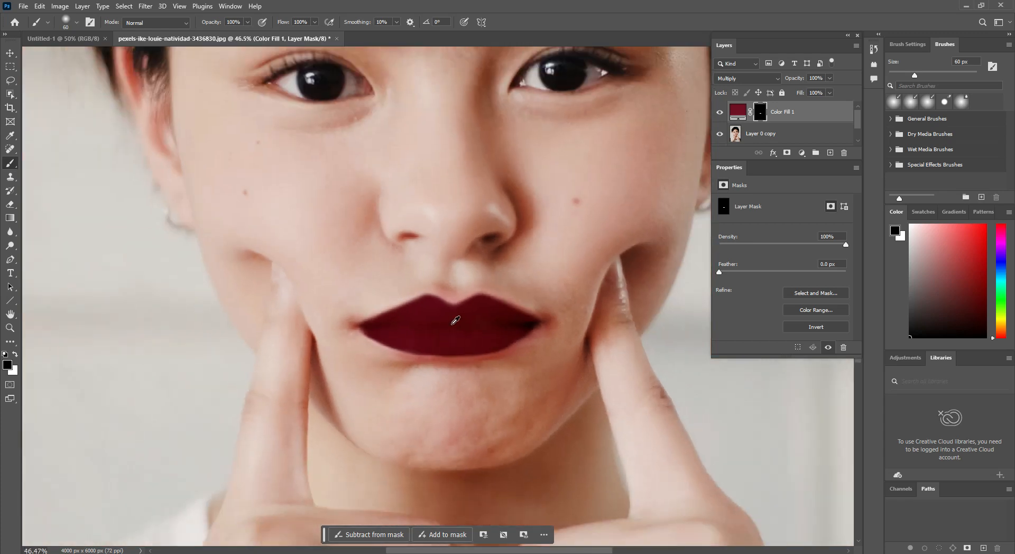
scroll(463, 318, "up", 1)
scroll(463, 317, "up", 1)
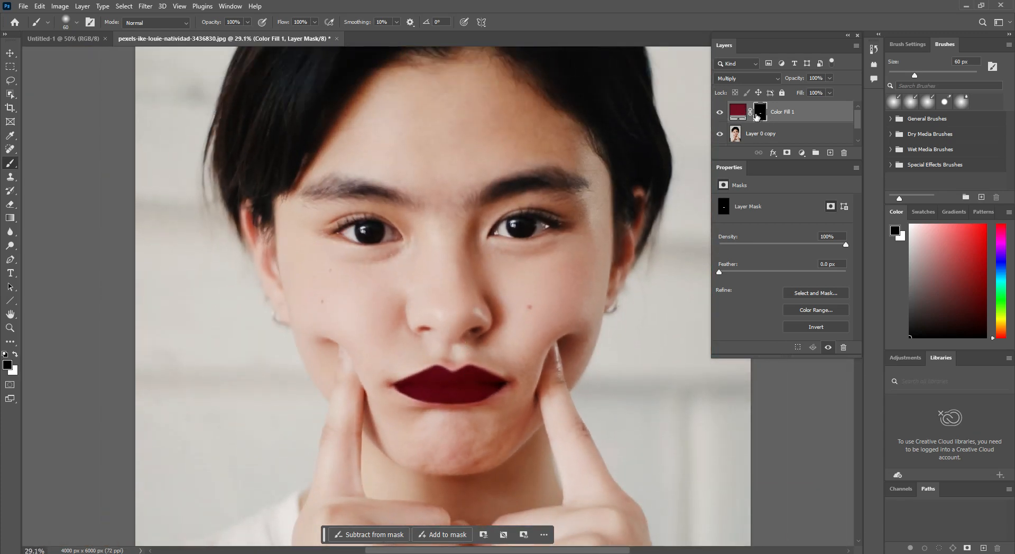
left_click(801, 116)
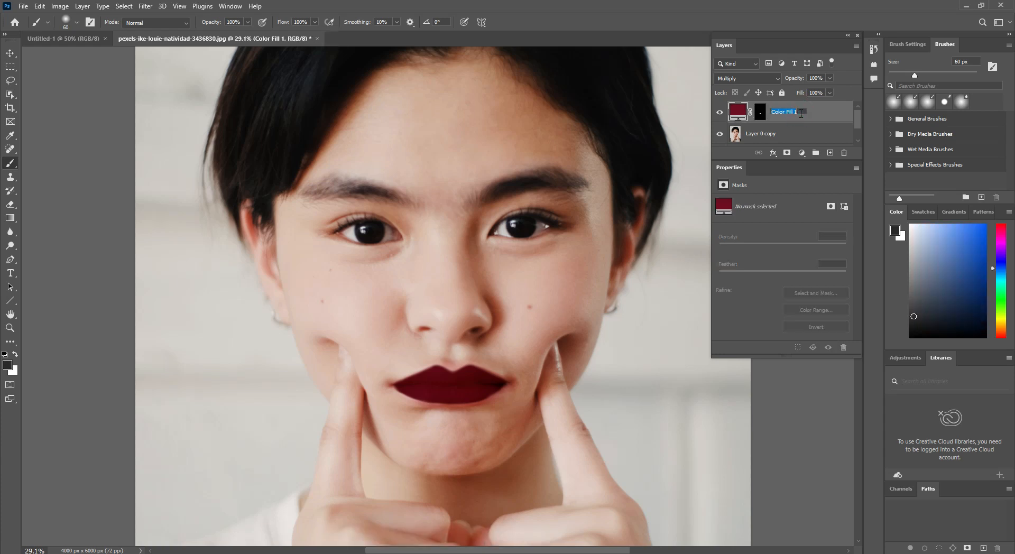
left_click(826, 114)
double_click(827, 114)
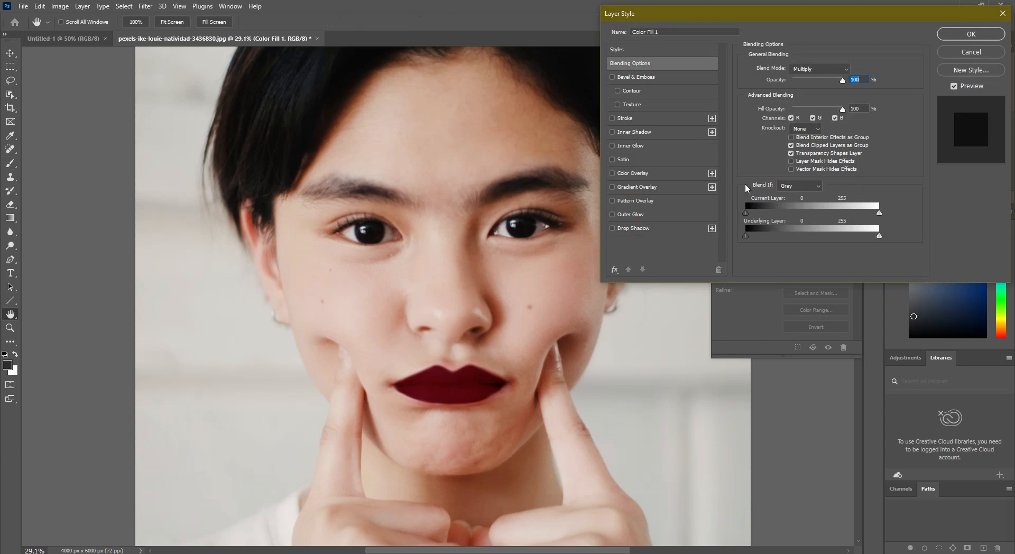
left_click(879, 214, "alt")
left_click_drag(879, 214, 818, 218)
left_click(879, 238, "alt")
left_click_drag(879, 237, 803, 245)
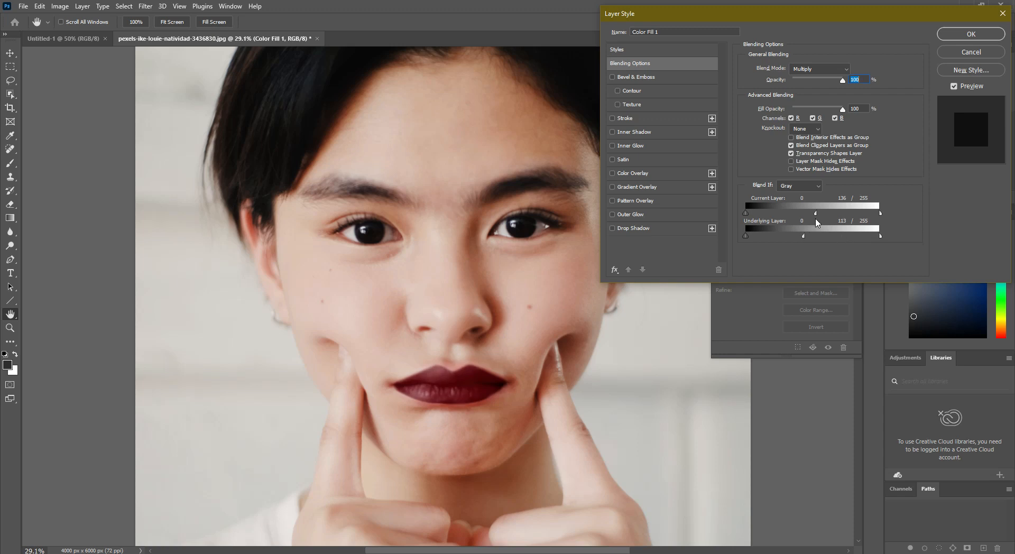
Step: Refine the white Blend If sliders to 172/255 for Current Layer and about 113/227 for Underlying Layer, and apply the layer style
left_click_drag(814, 213, 835, 211)
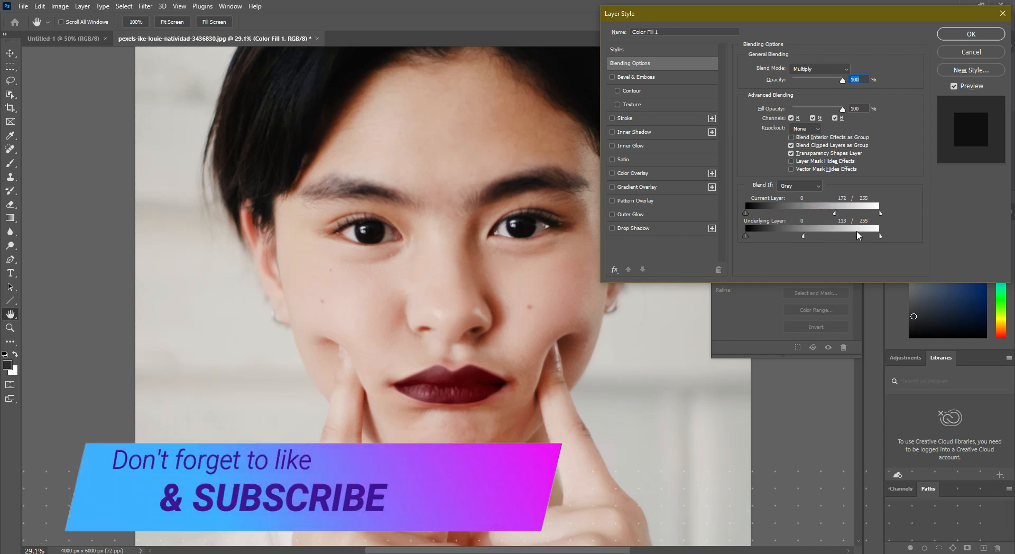
mouse_move(879, 236)
left_mouse_down()
mouse_move(852, 236)
mouse_move(864, 238)
left_mouse_up()
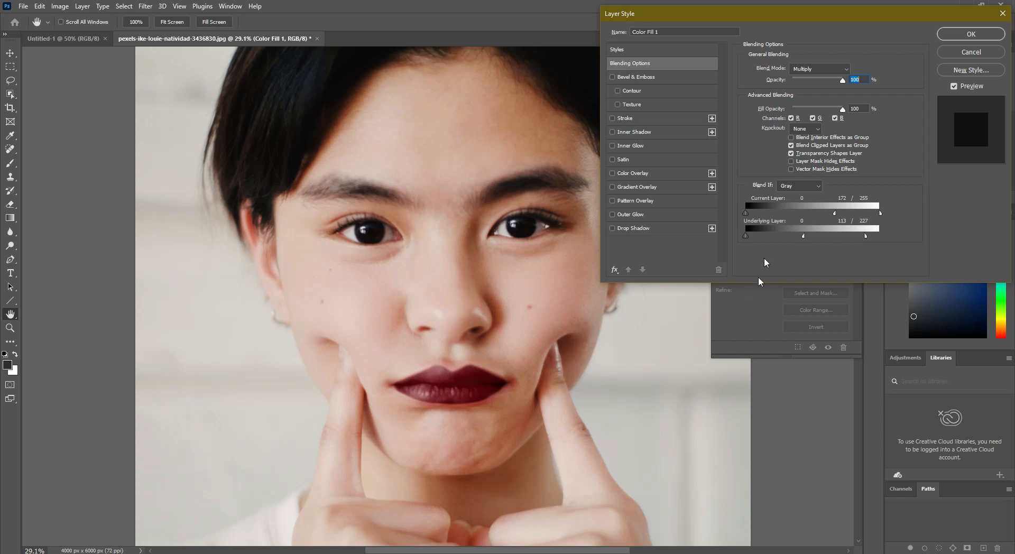
left_click_drag(803, 236, 805, 236)
left_click(968, 34)
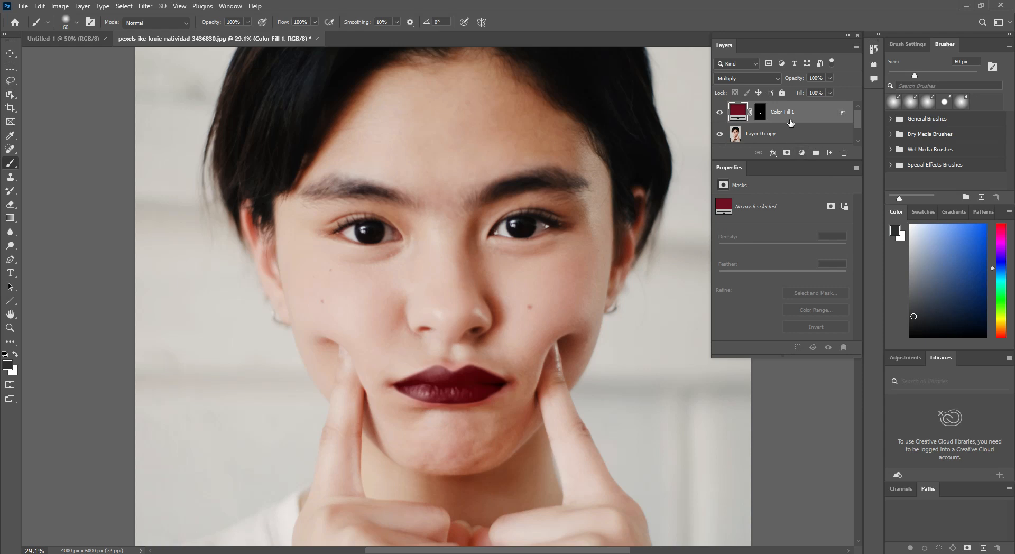
Step: Duplicate the Color Fill 1 layer and lower the copy's opacity to 27%
key("ctrl+j")
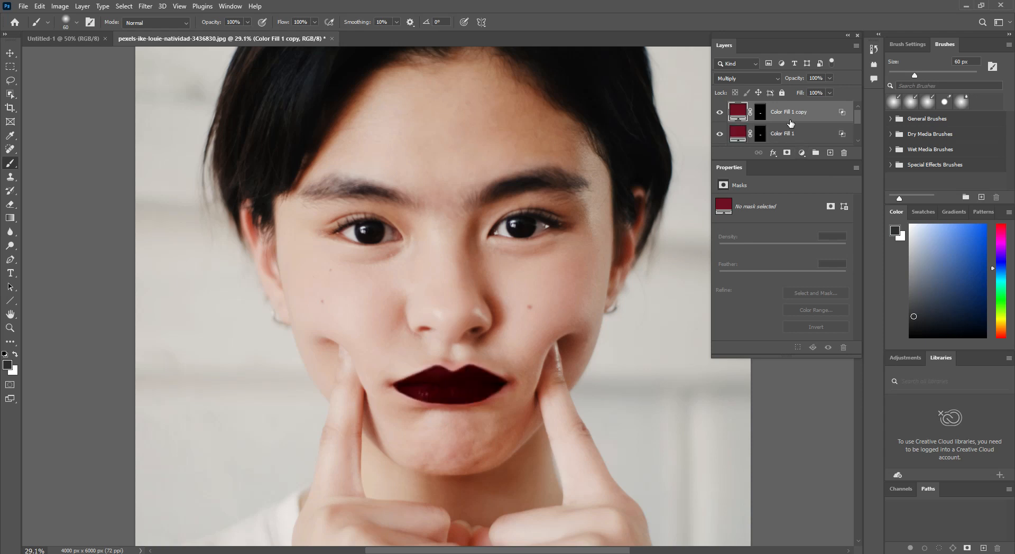
left_click(829, 77)
left_click_drag(833, 90, 796, 97)
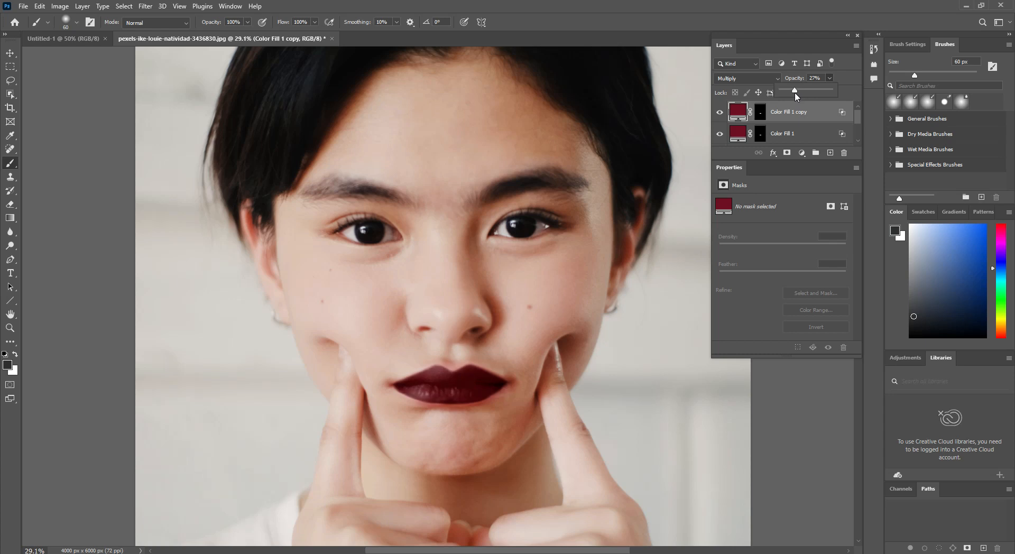
Step: Adjust the original Color Fill 1 layer's opacity to about 95% and raise the opacity of its copy to 35%
left_click(777, 135)
left_click_drag(829, 78, 807, 93)
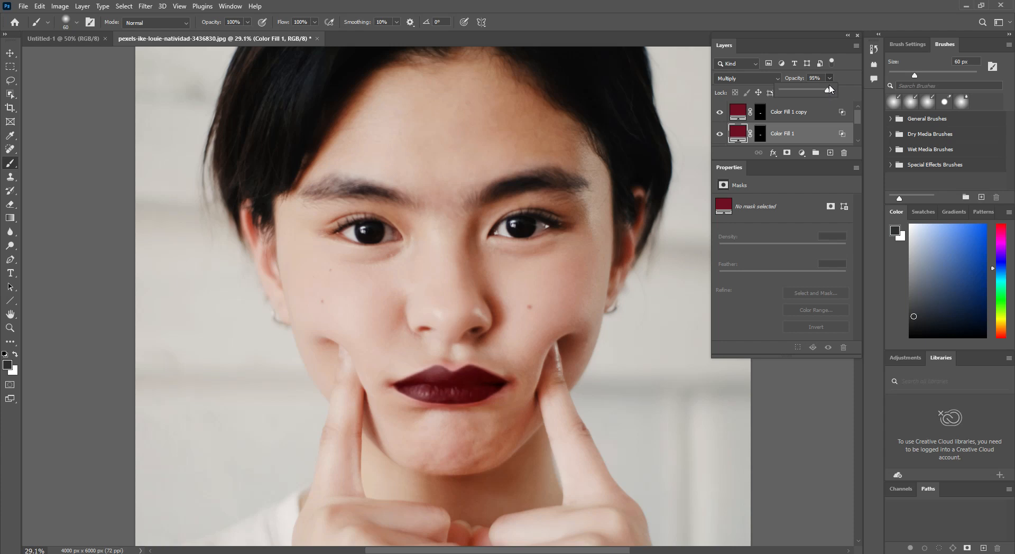
left_click(814, 112)
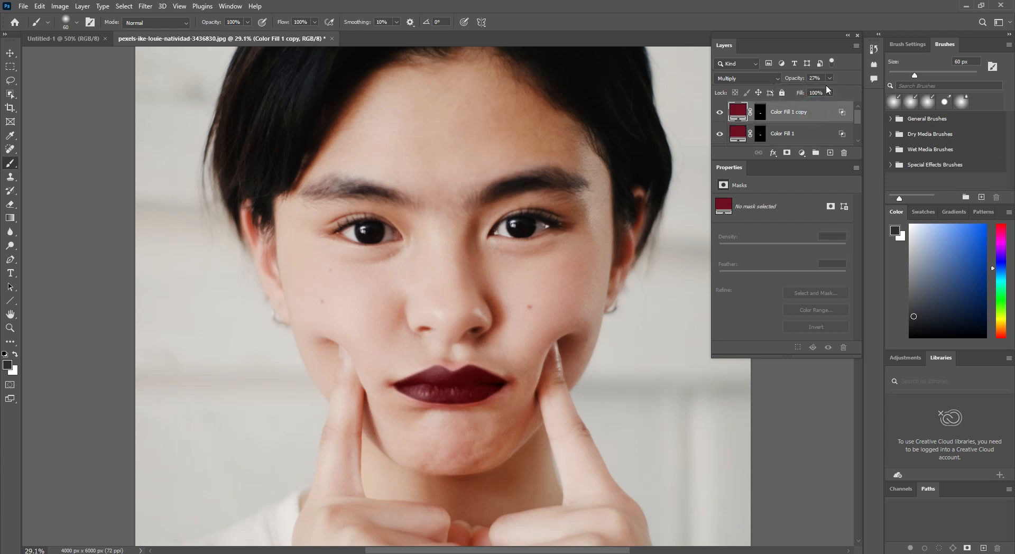
left_click_drag(819, 90, 823, 90)
left_click(766, 385)
Step: Group the two color fill layers with Layer 0 copy, and toggle the group's visibility to compare the lips before and after
left_click(802, 129)
scroll(803, 131, "down", 1)
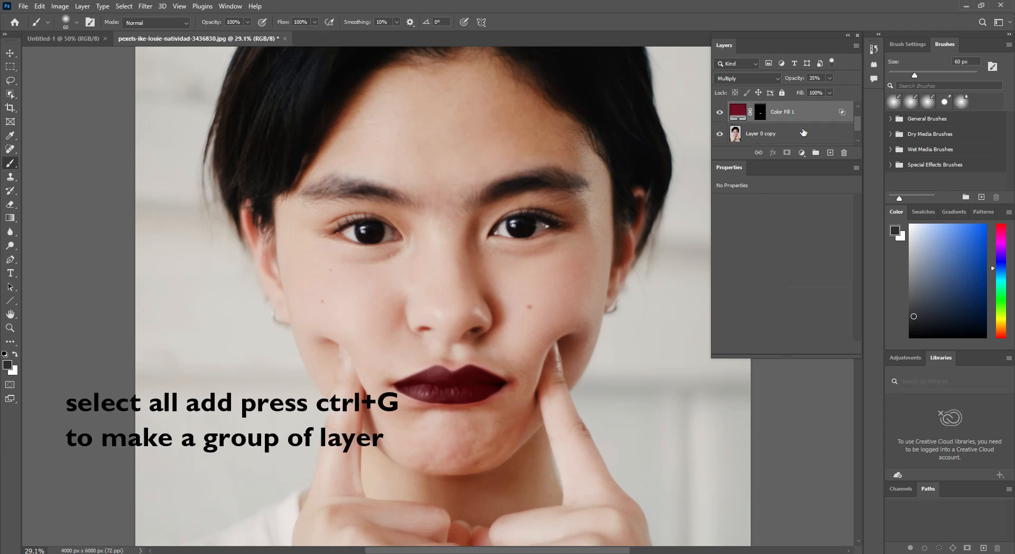
scroll(803, 131, "down", 1)
left_click(799, 119)
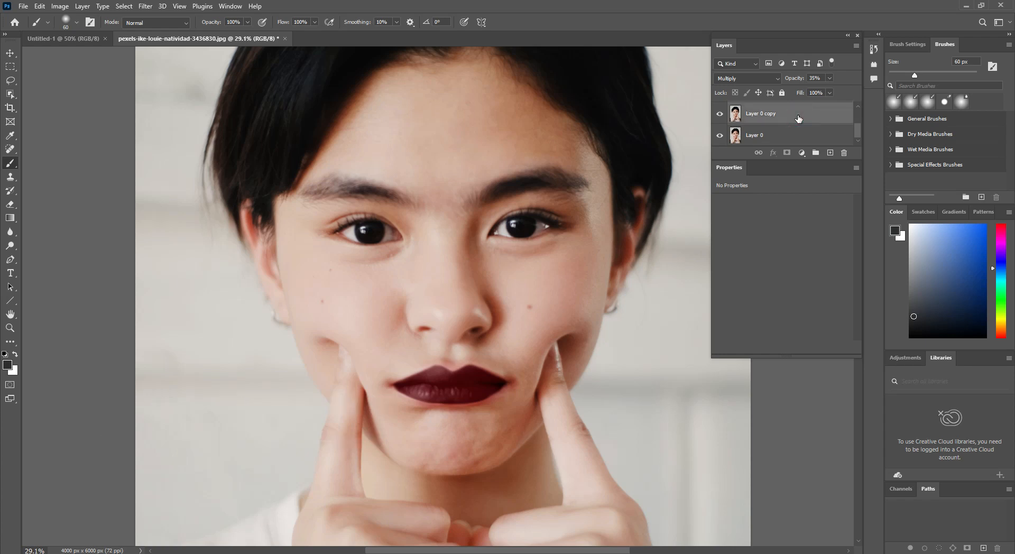
key("ctrl+g")
left_click(719, 109)
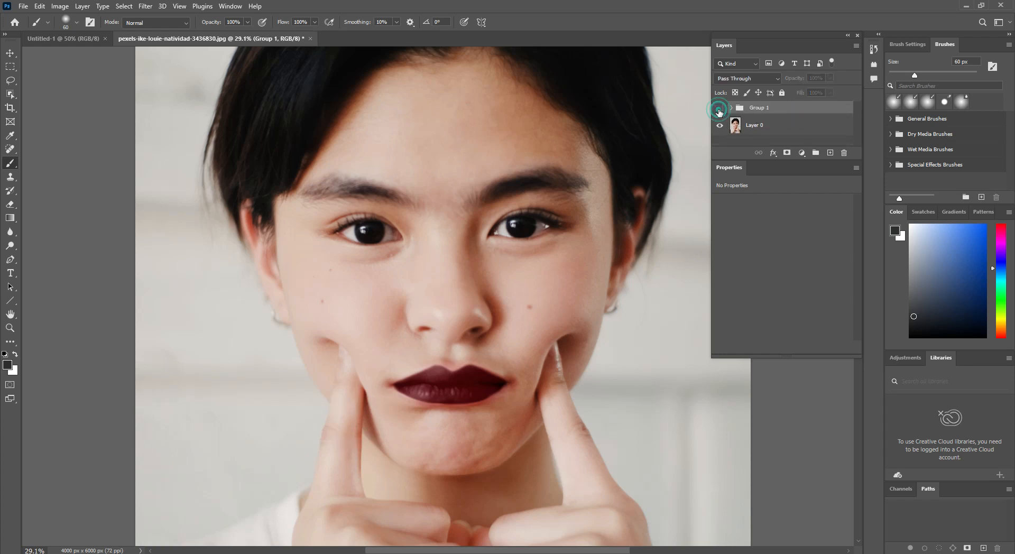
left_click(719, 109)
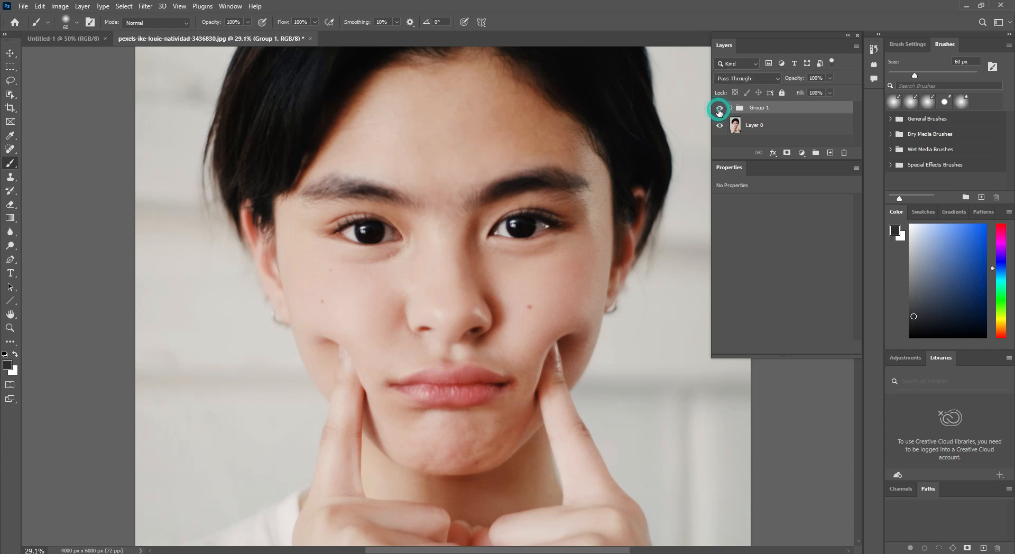